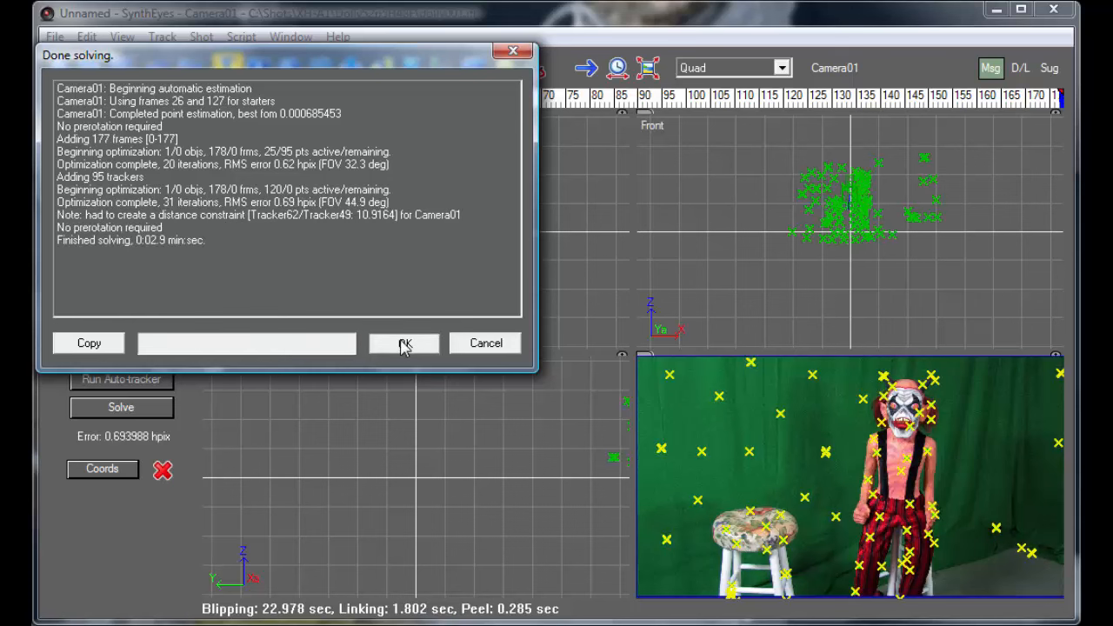
# Step: Accept the finished solve and scrub through the shot to review the camera motion, returning to frame 0
pyautogui.click(402, 345)
pyautogui.moveTo(224, 93); pyautogui.dragTo(927, 174)
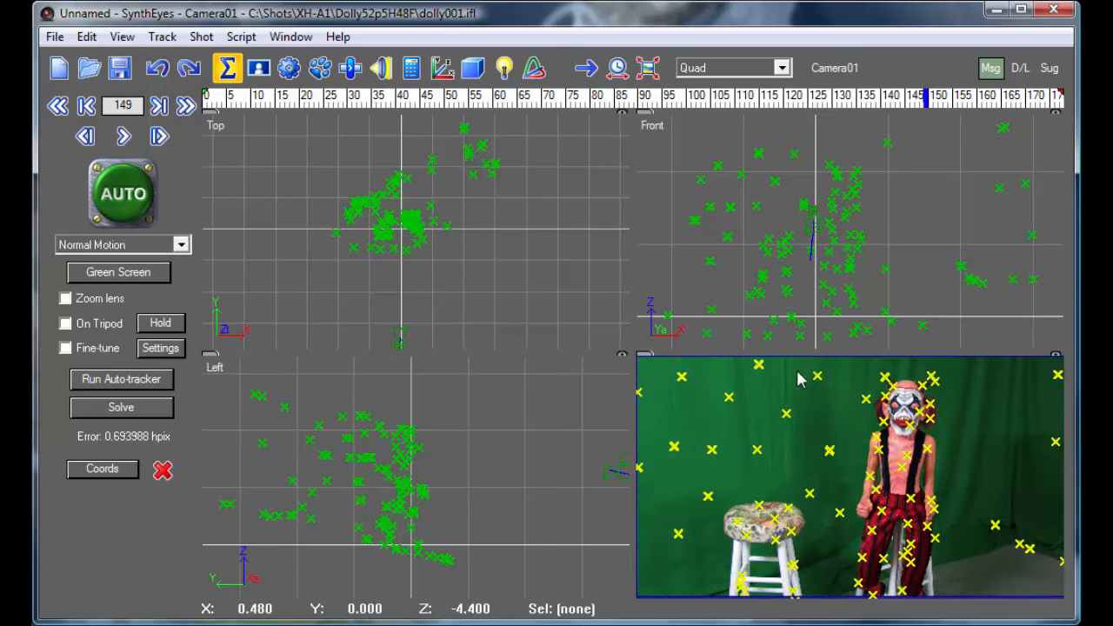
pyautogui.moveTo(574, 99); pyautogui.dragTo(205, 94)
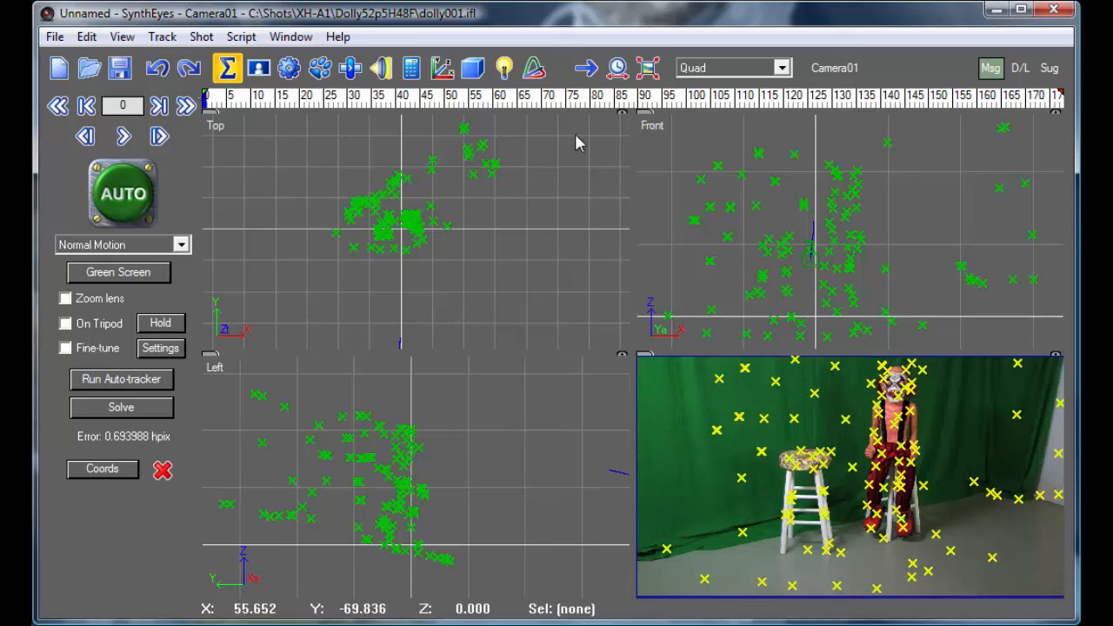
# Step: In the solver locking controls, lock the camera's L/R and F/B translation at frame 0 and set the Y seed path value to 0
pyautogui.click(292, 37)
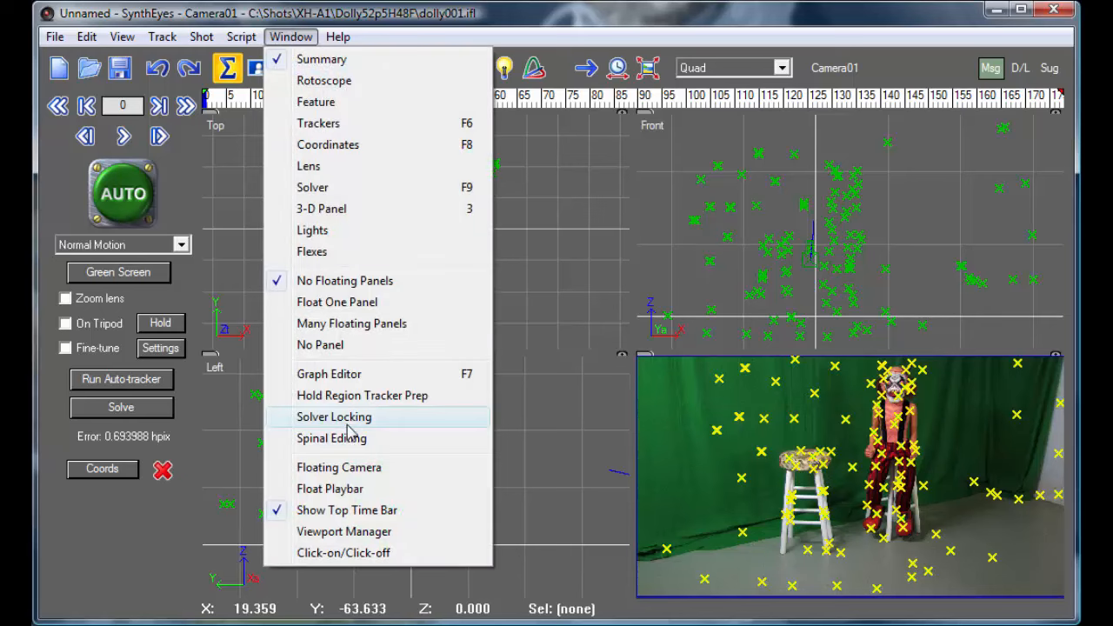
pyautogui.click(348, 419)
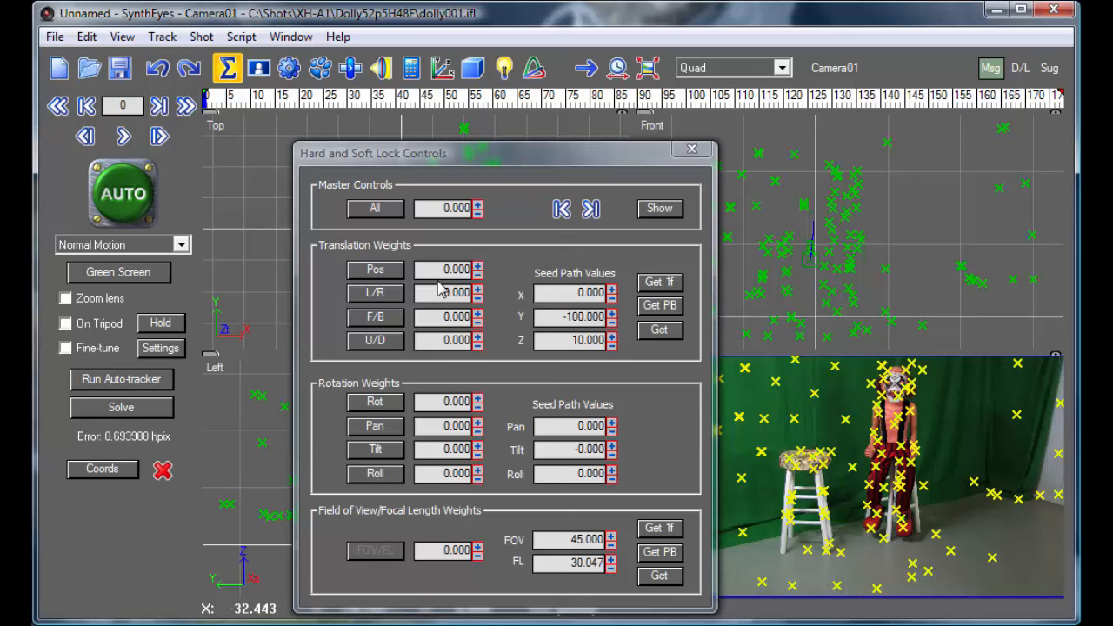
pyautogui.click(383, 295)
pyautogui.click(381, 320)
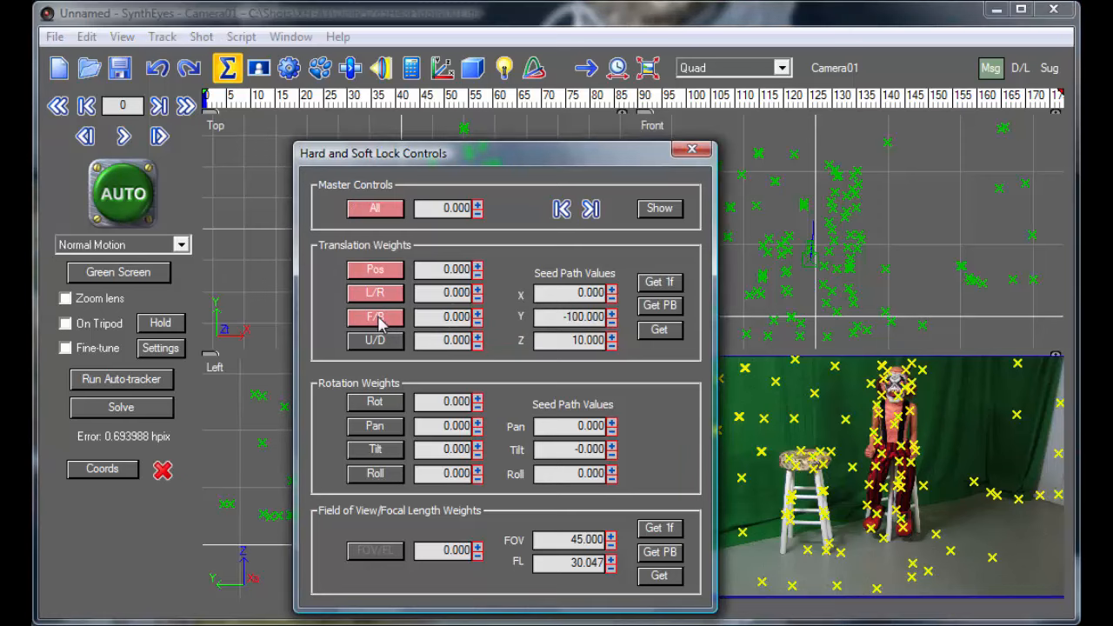
pyautogui.doubleClick(559, 317)
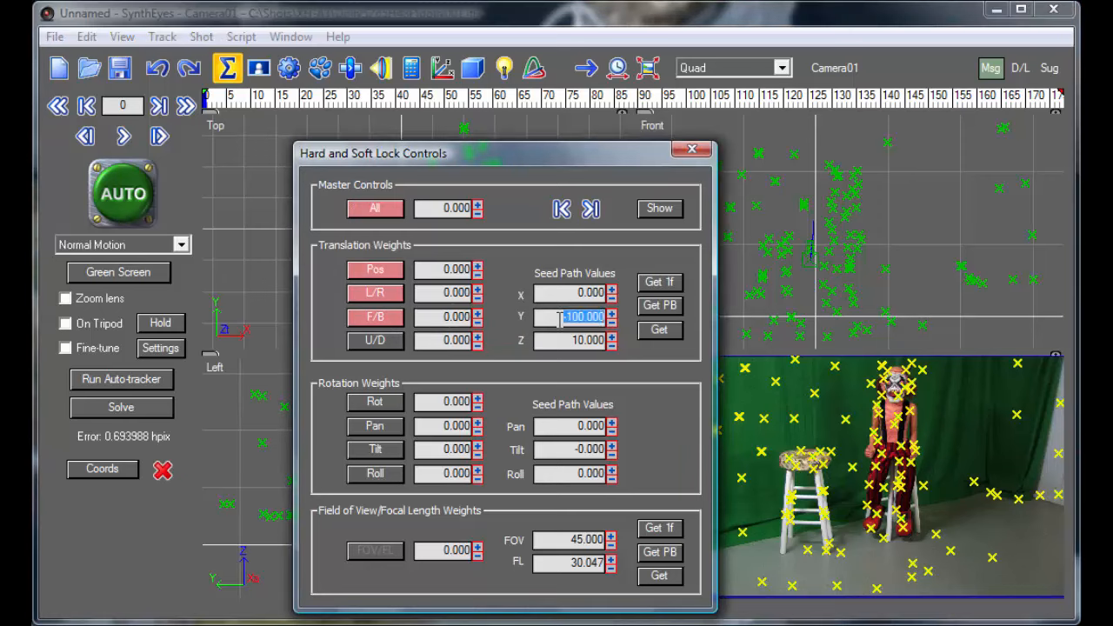
pyautogui.write('0')
pyautogui.press('Return')
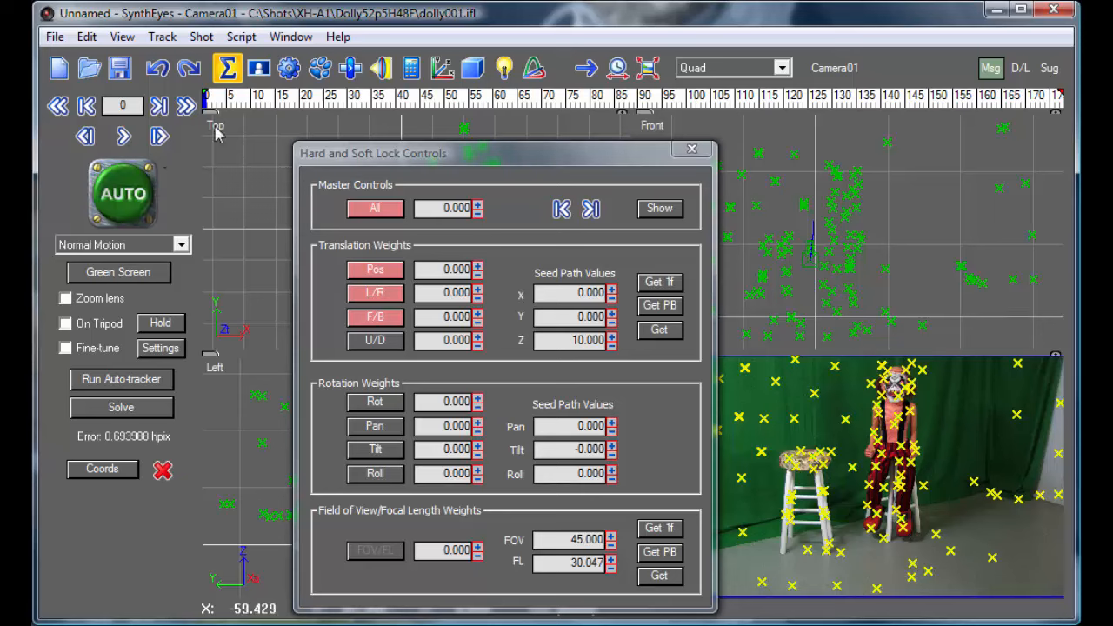
# Step: Unlock the camera's L/R and F/B translation from frame 1 onward
pyautogui.press('Right')
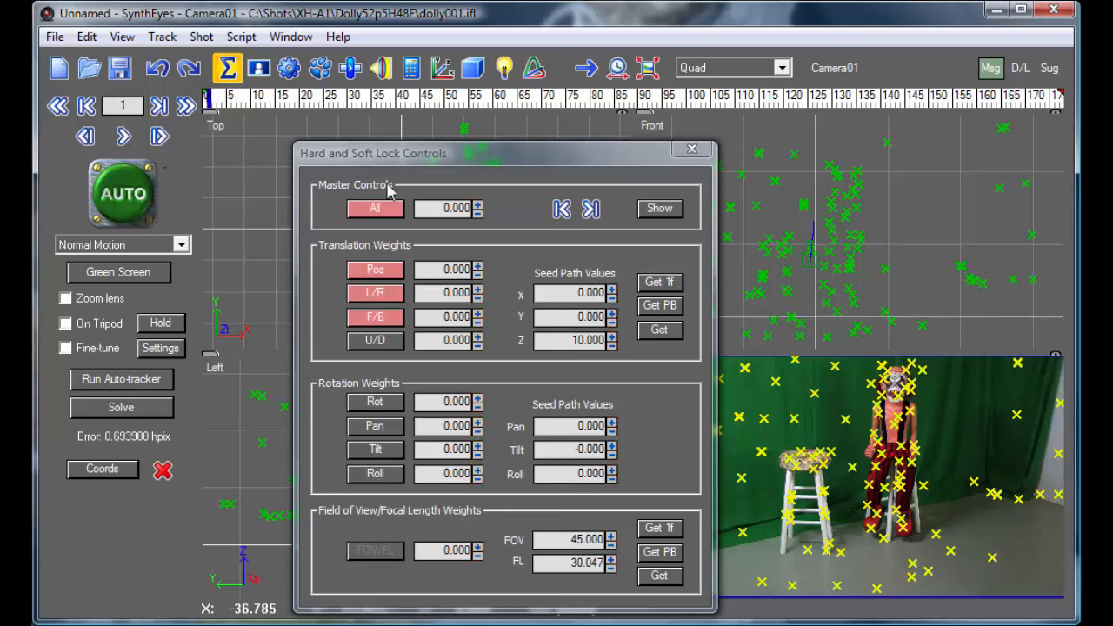
pyautogui.click(375, 296)
pyautogui.click(376, 322)
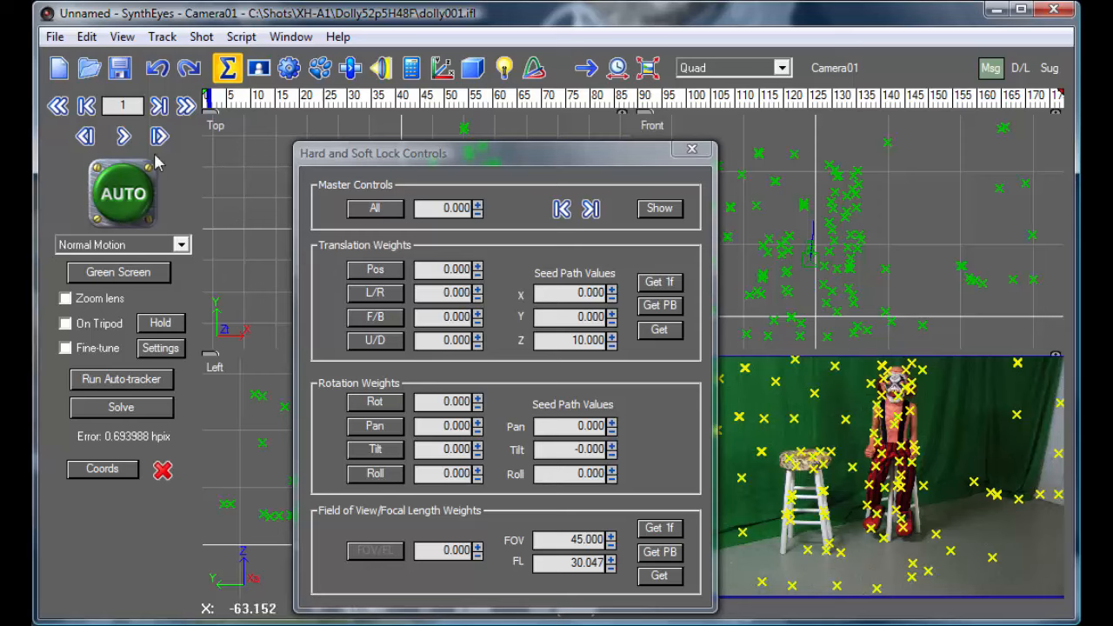
# Step: At the last frame, 177, lock L/R and F/B translation, set the Y seed value to 48, and close the lock controls
pyautogui.click(186, 106)
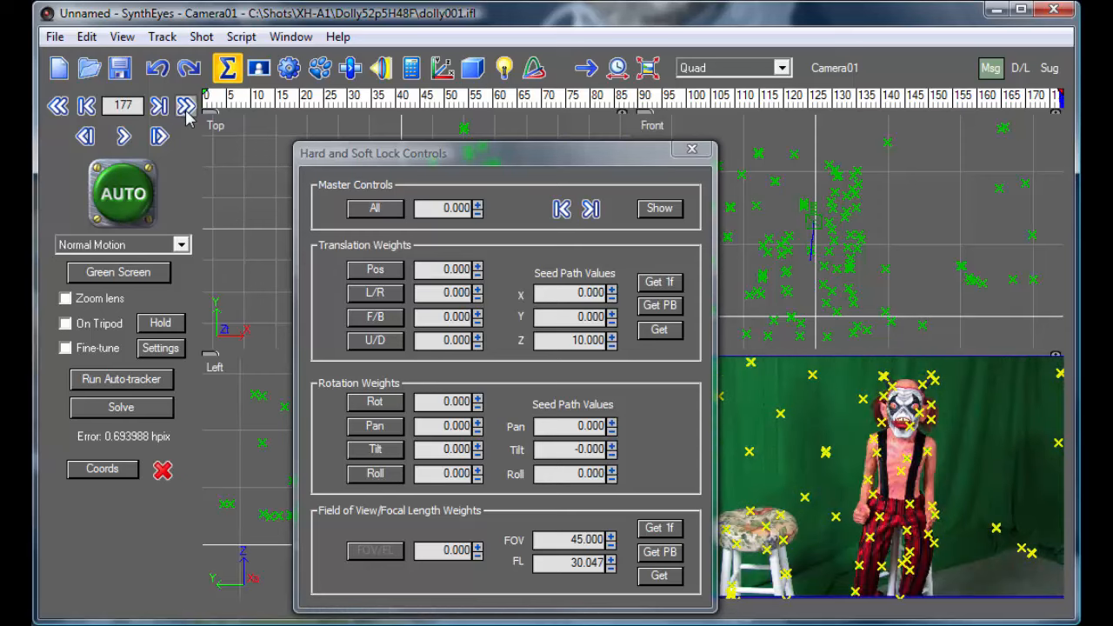
pyautogui.click(375, 293)
pyautogui.click(382, 317)
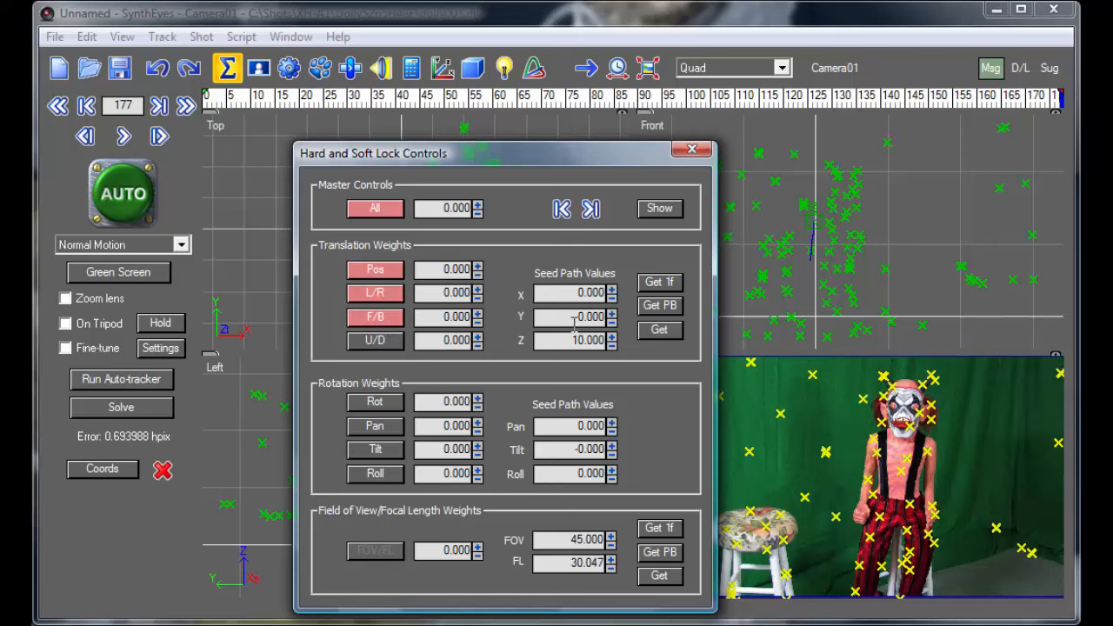
pyautogui.doubleClick(574, 320)
pyautogui.write('45')
pyautogui.doubleClick(572, 296)
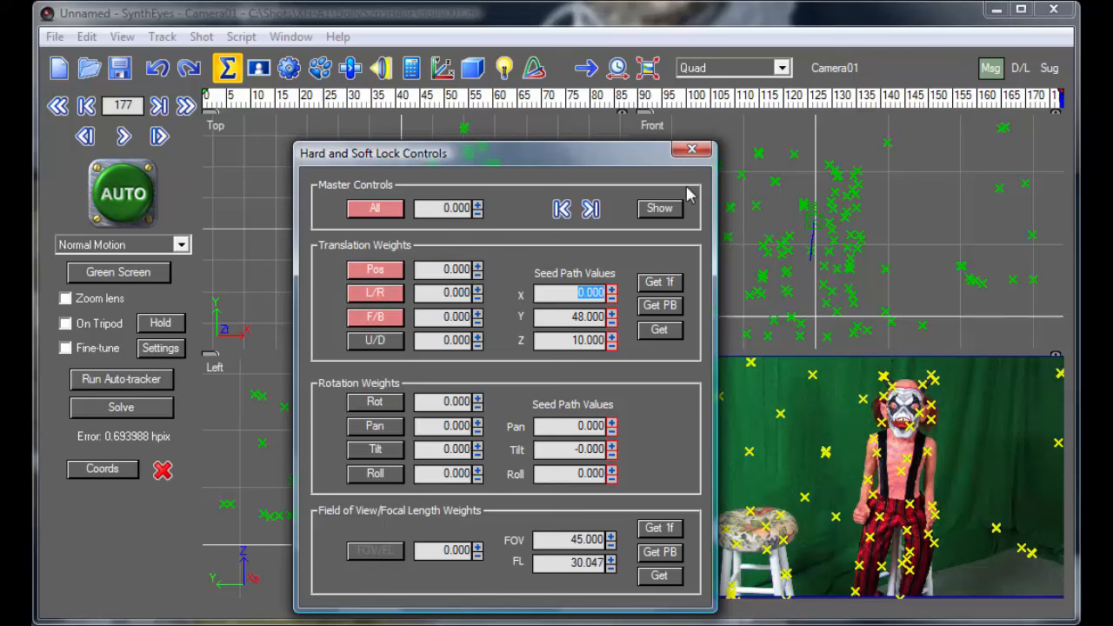
pyautogui.click(691, 151)
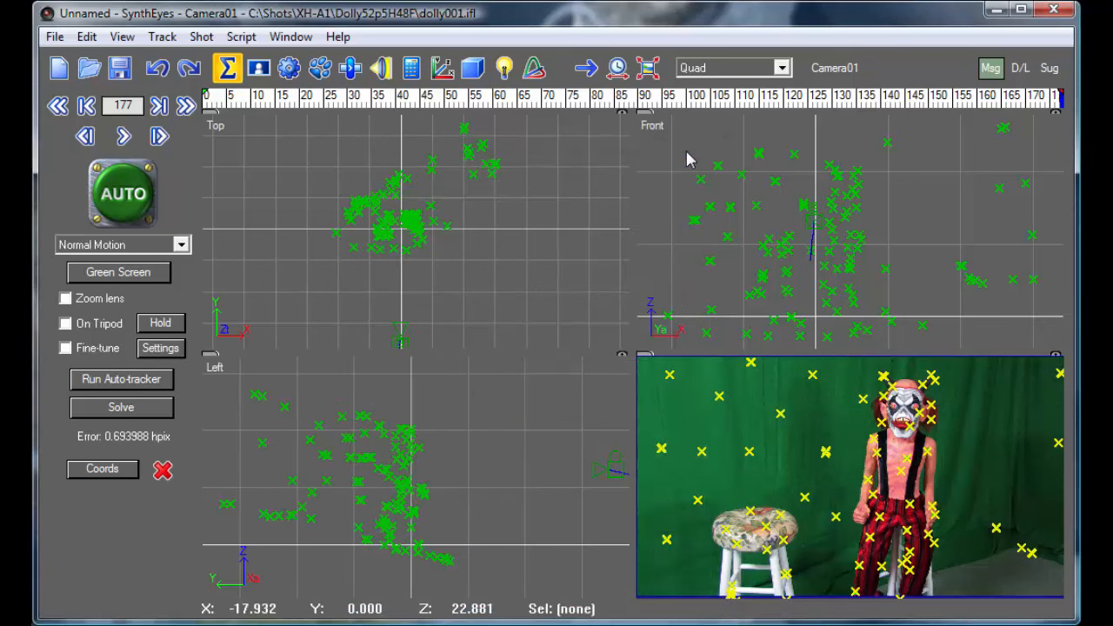
# Step: At frame 0, select eight trackers on the floor in front of the stools and constrain them to On XY Plane
pyautogui.scroll(-3, 503, 222)
pyautogui.scroll(1, 483, 239)
pyautogui.scroll(-3, 465, 422)
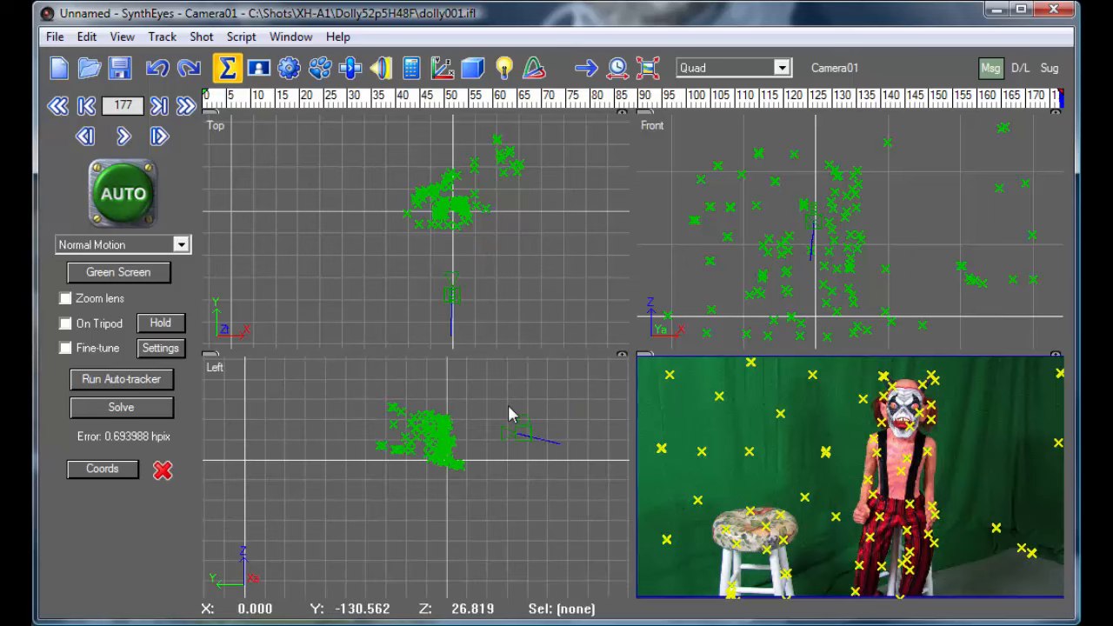
pyautogui.moveTo(627, 98); pyautogui.dragTo(177, 83)
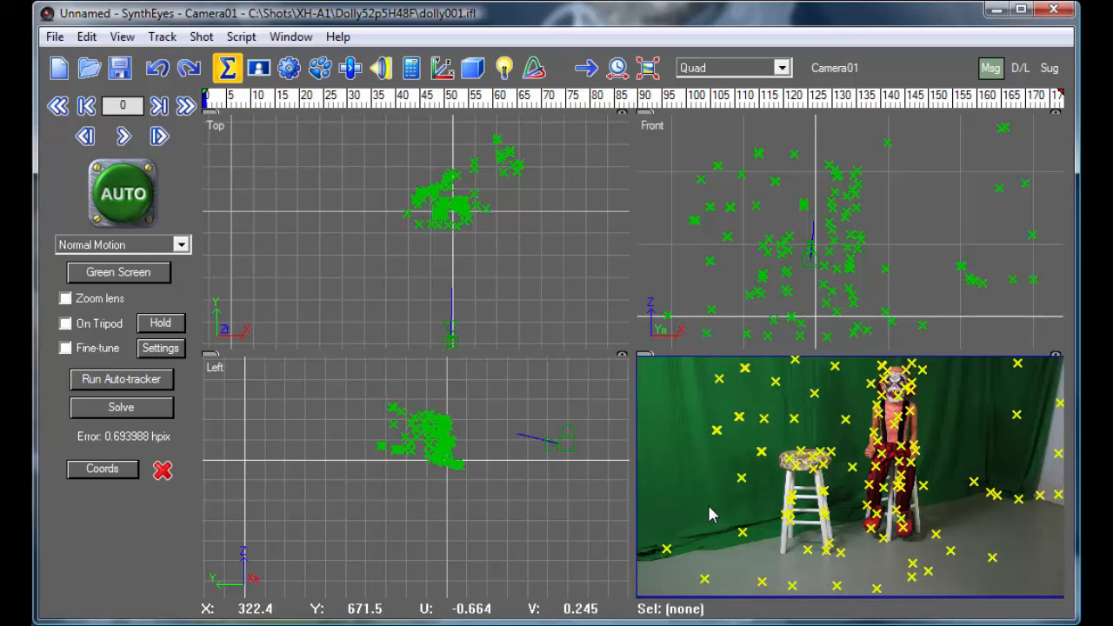
pyautogui.moveTo(736, 574)
pyautogui.mouseDown()
pyautogui.moveTo(740, 586)
pyautogui.moveTo(795, 601)
pyautogui.moveTo(927, 608)
pyautogui.moveTo(966, 597)
pyautogui.moveTo(979, 578)
pyautogui.moveTo(972, 550)
pyautogui.moveTo(863, 531)
pyautogui.moveTo(735, 561)
pyautogui.moveTo(939, 528)
pyautogui.mouseUp()
pyautogui.click(750, 578)
pyautogui.moveTo(744, 590)
pyautogui.mouseDown()
pyautogui.moveTo(861, 591)
pyautogui.moveTo(978, 532)
pyautogui.moveTo(798, 571)
pyautogui.mouseUp()
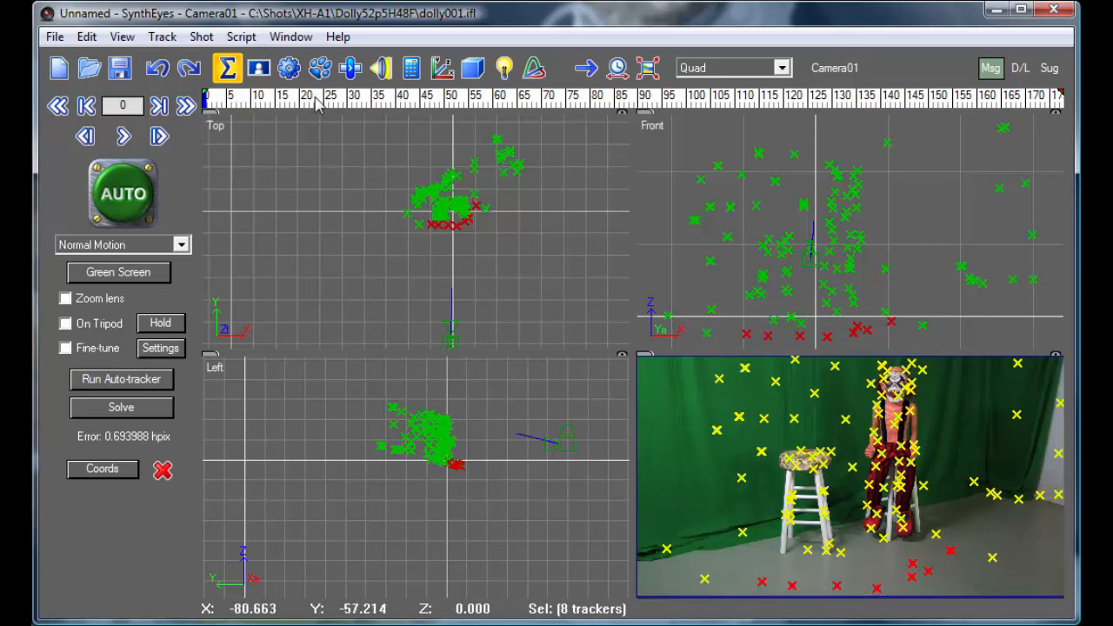
pyautogui.click(441, 72)
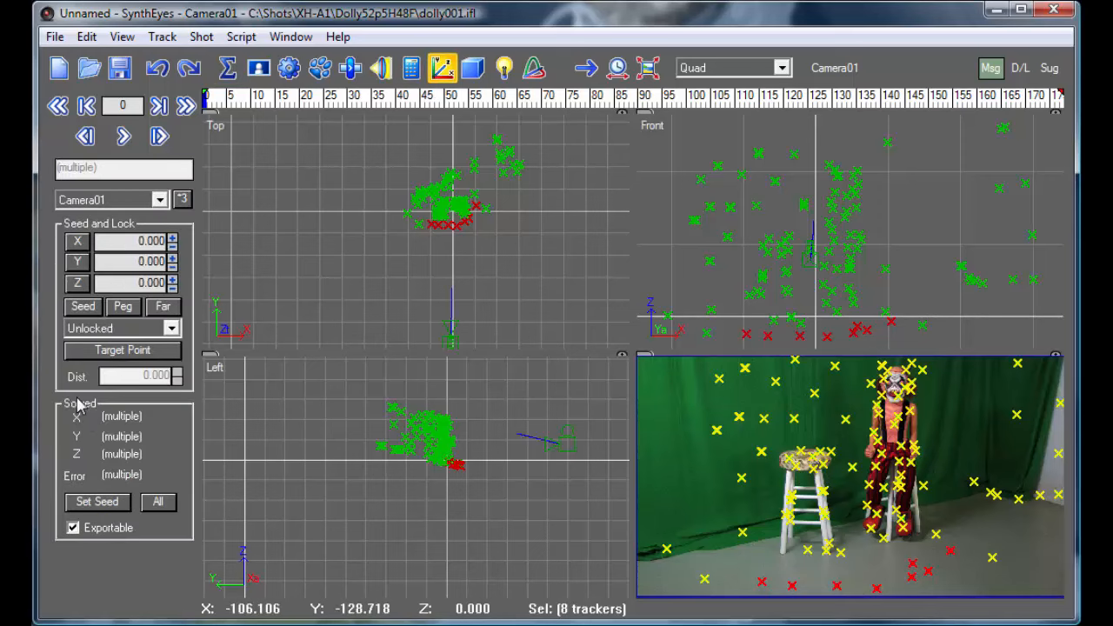
pyautogui.click(130, 335)
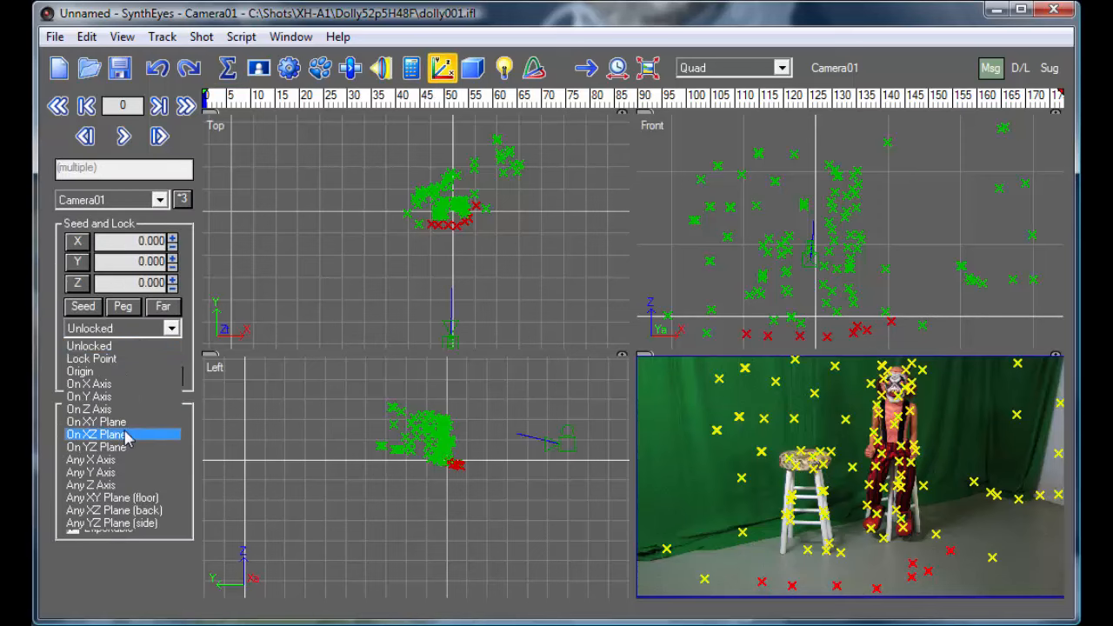
pyautogui.click(97, 422)
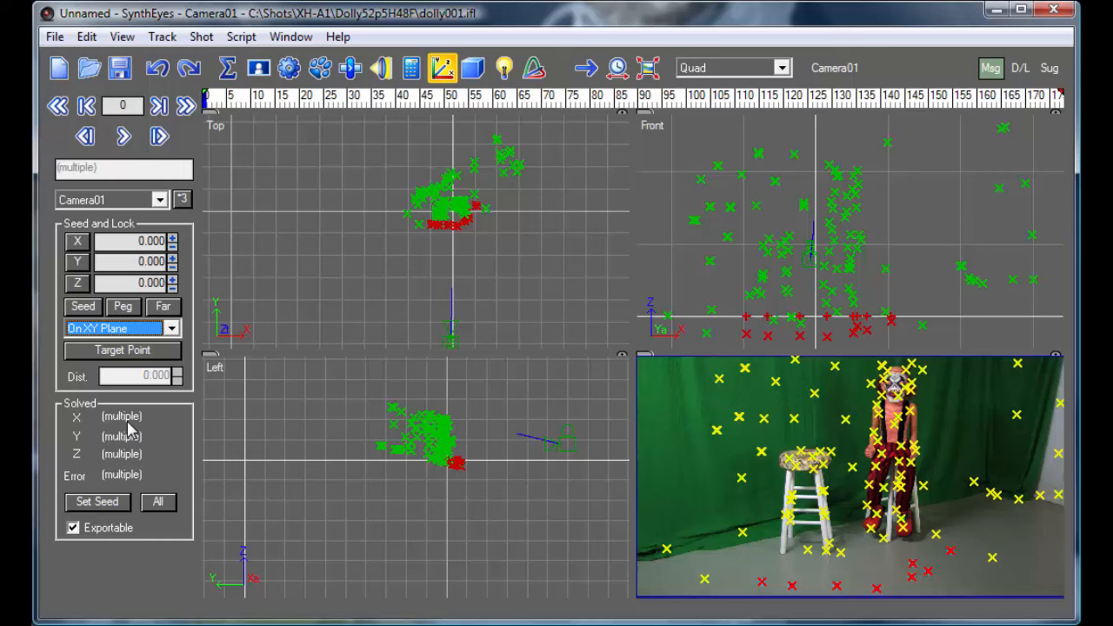
# Step: Set the solving mode to Refine, re-solve the camera with the new constraints, and accept the result
pyautogui.click(412, 67)
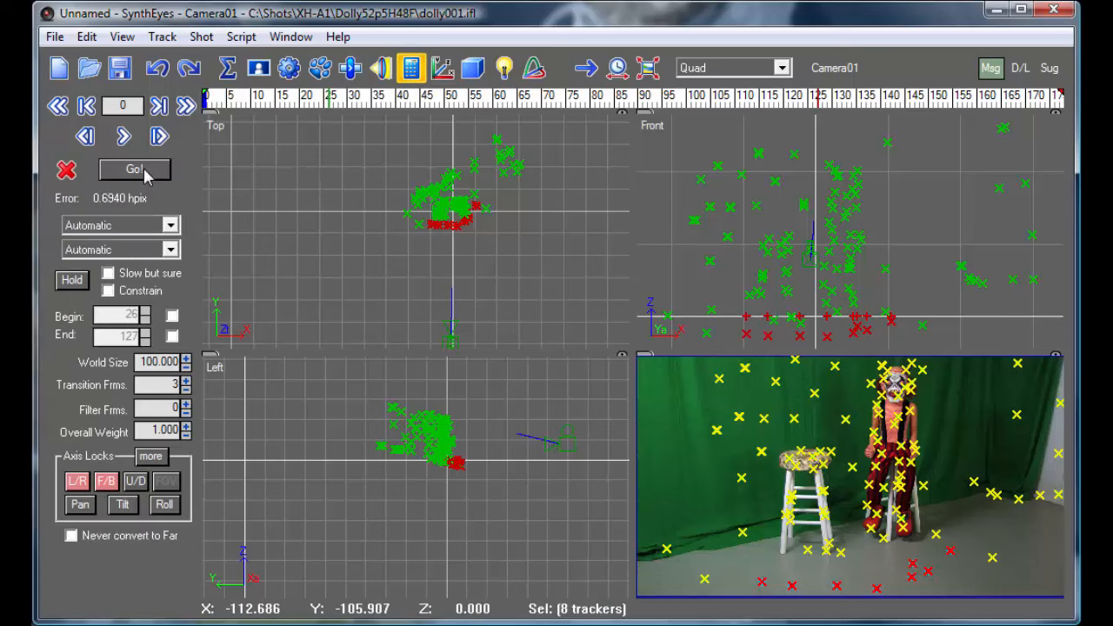
pyautogui.click(135, 225)
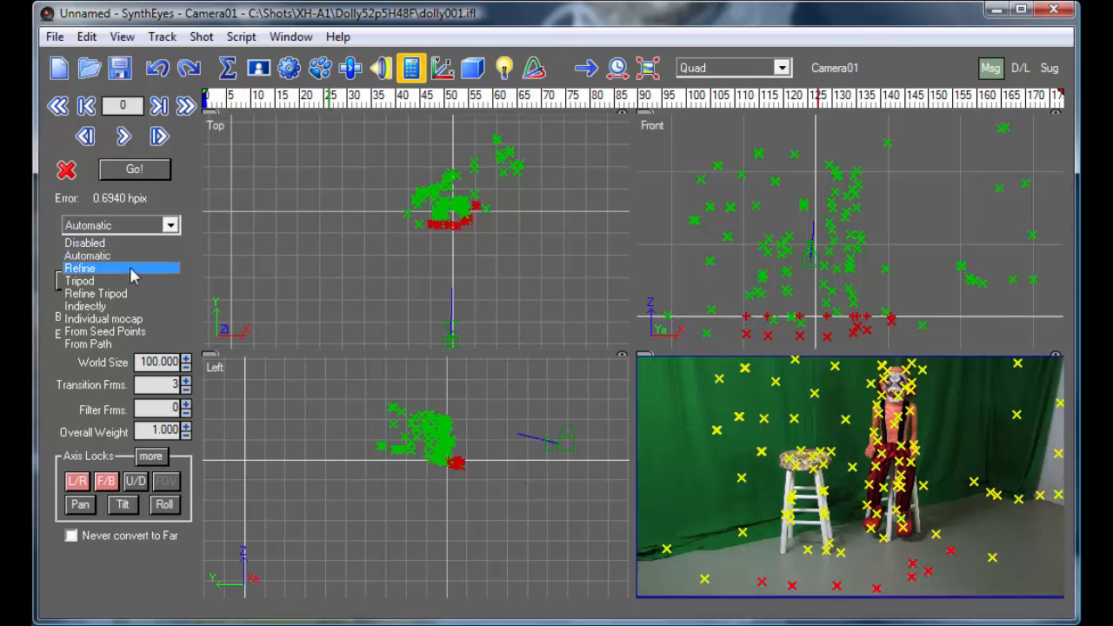
pyautogui.click(132, 264)
pyautogui.click(145, 171)
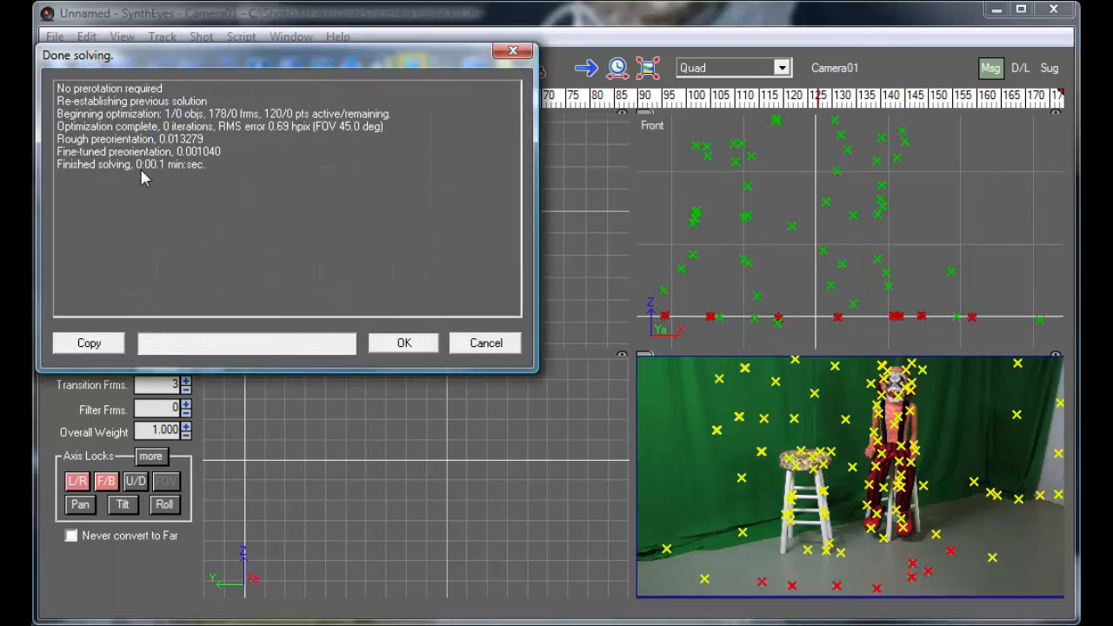
pyautogui.click(399, 344)
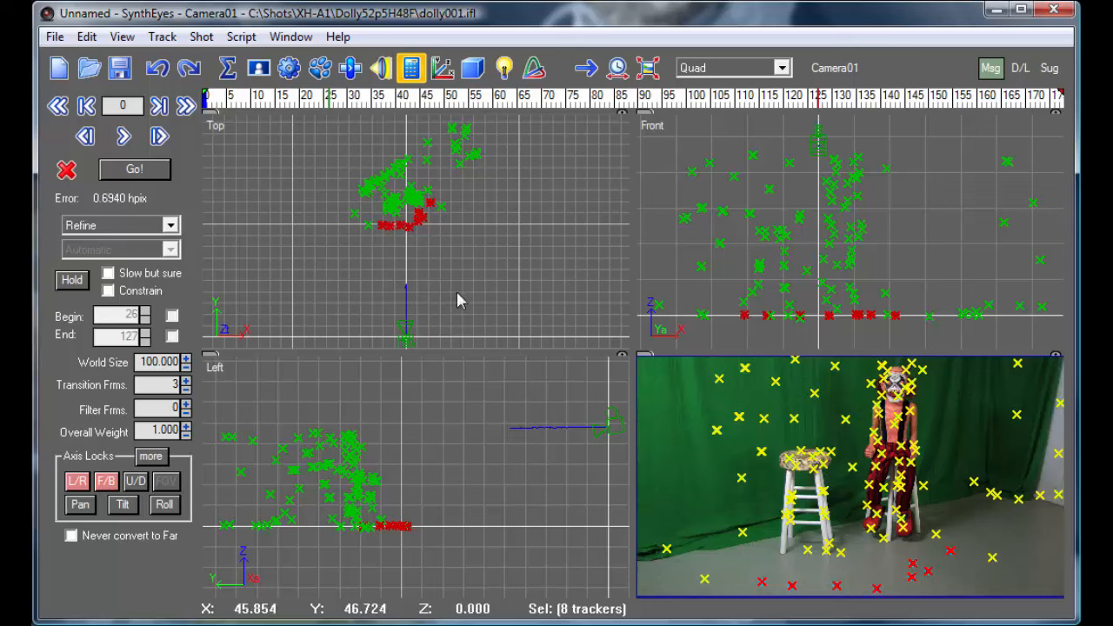
# Step: Scrub the refined shot to frame 167 and select Camera01 to display its 3-D position values
pyautogui.moveTo(402, 308); pyautogui.dragTo(398, 257, button='middle')
pyautogui.moveTo(237, 103)
pyautogui.mouseDown()
pyautogui.moveTo(1068, 113)
pyautogui.moveTo(102, 106)
pyautogui.moveTo(1013, 105)
pyautogui.mouseUp()
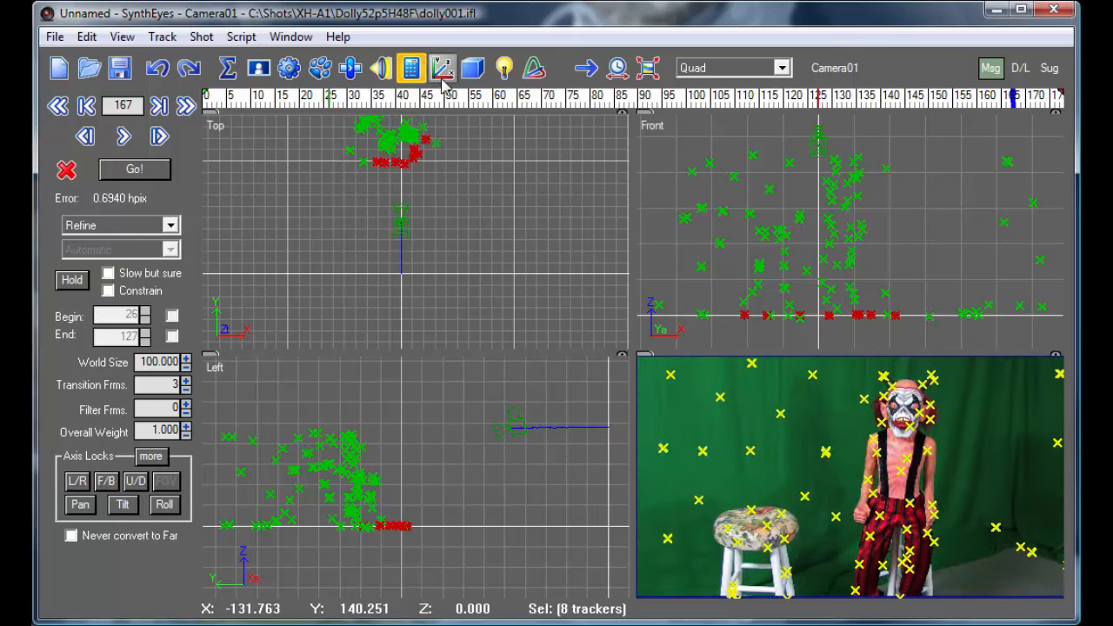
pyautogui.click(472, 70)
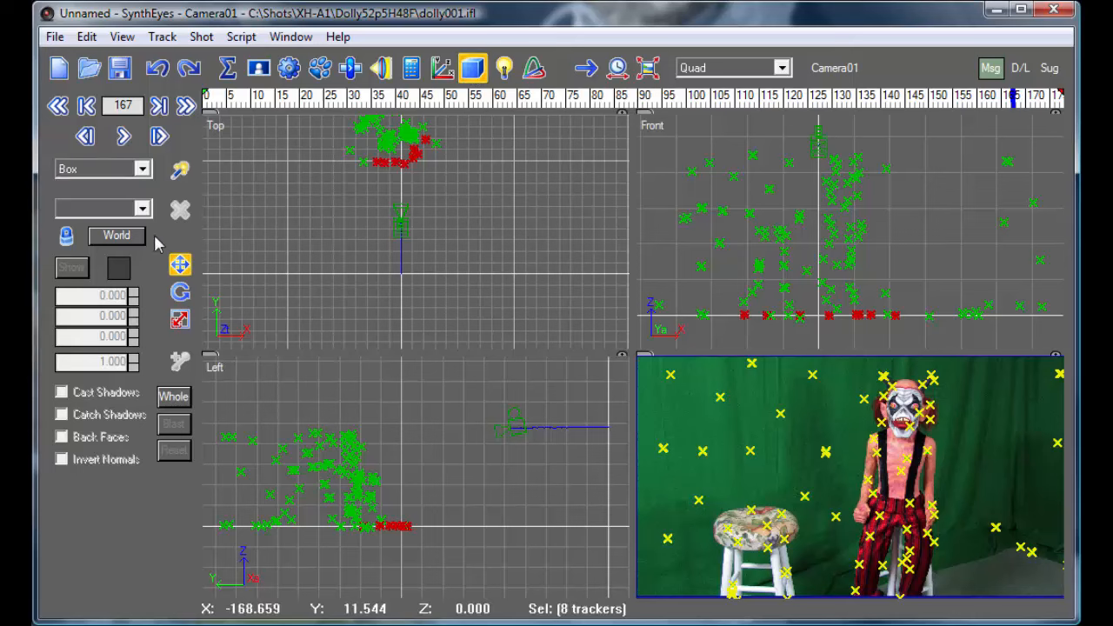
pyautogui.click(523, 423)
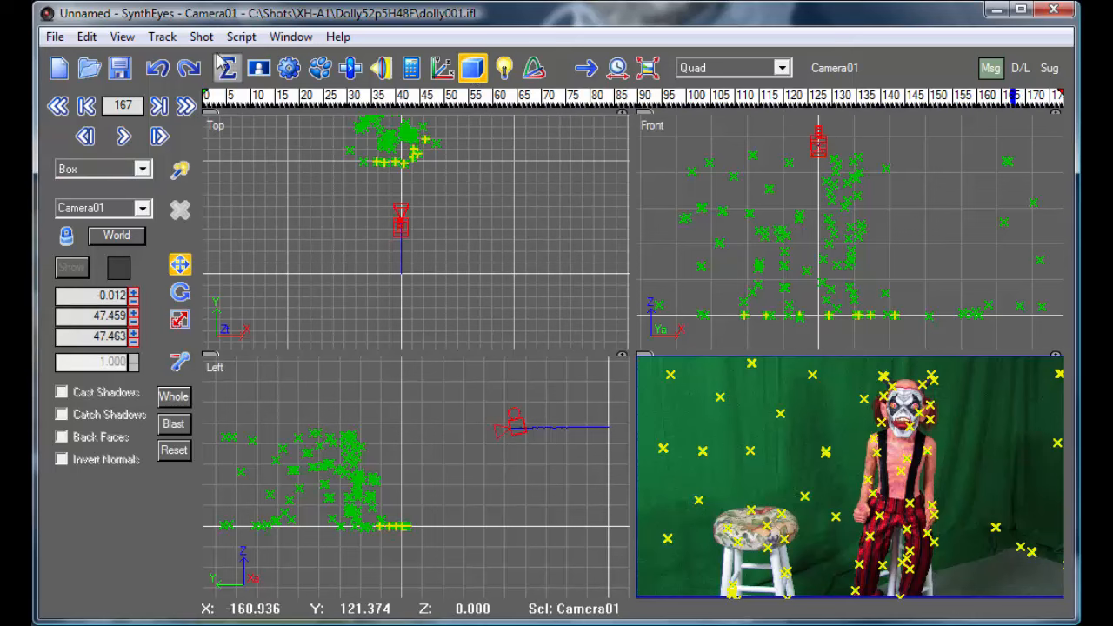
# Step: Scrub back and forth through the whole shot to check Camera01's coordinates at the first and last frames, ending at frame 177
pyautogui.click(238, 97)
pyautogui.moveTo(238, 89); pyautogui.dragTo(1060, 91)
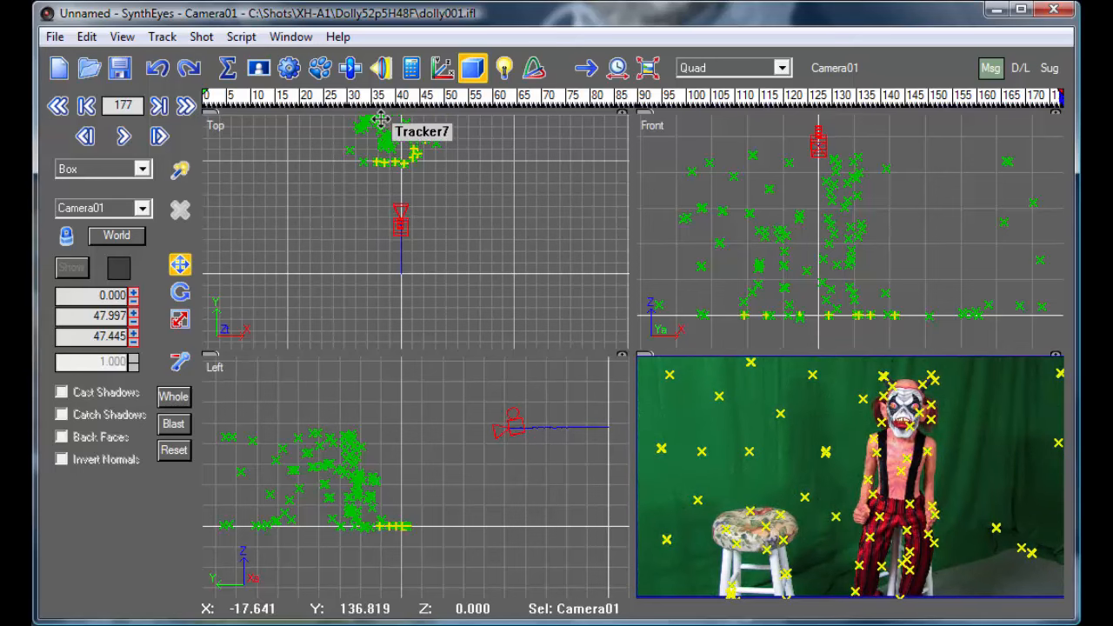
pyautogui.moveTo(214, 93); pyautogui.dragTo(1061, 92)
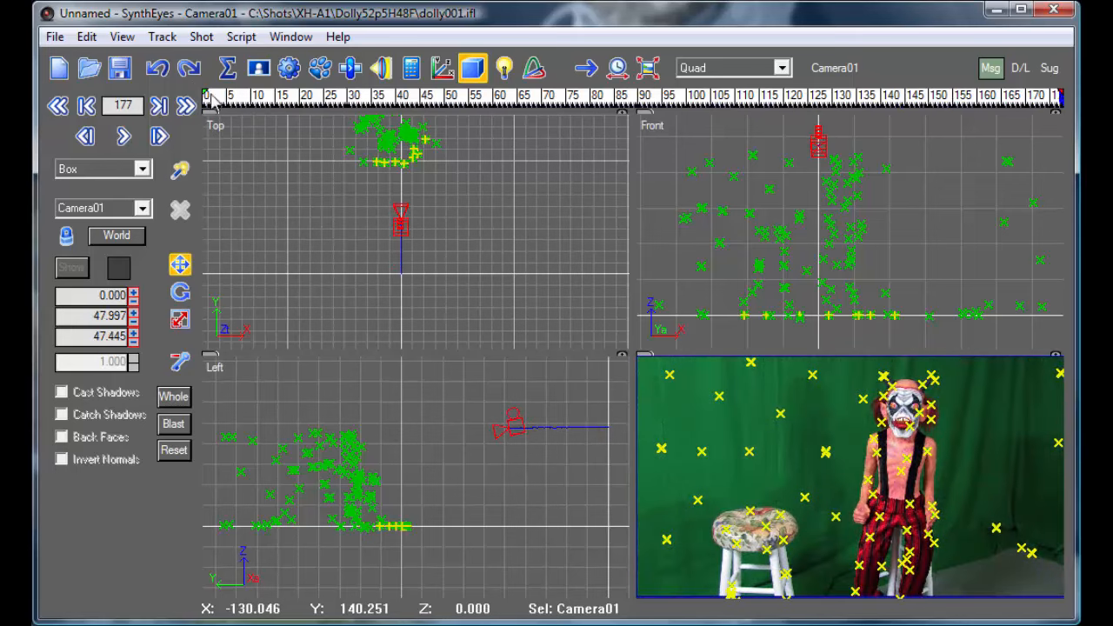
pyautogui.click(611, 96)
pyautogui.moveTo(612, 122); pyautogui.dragTo(186, 106)
pyautogui.click(186, 105)
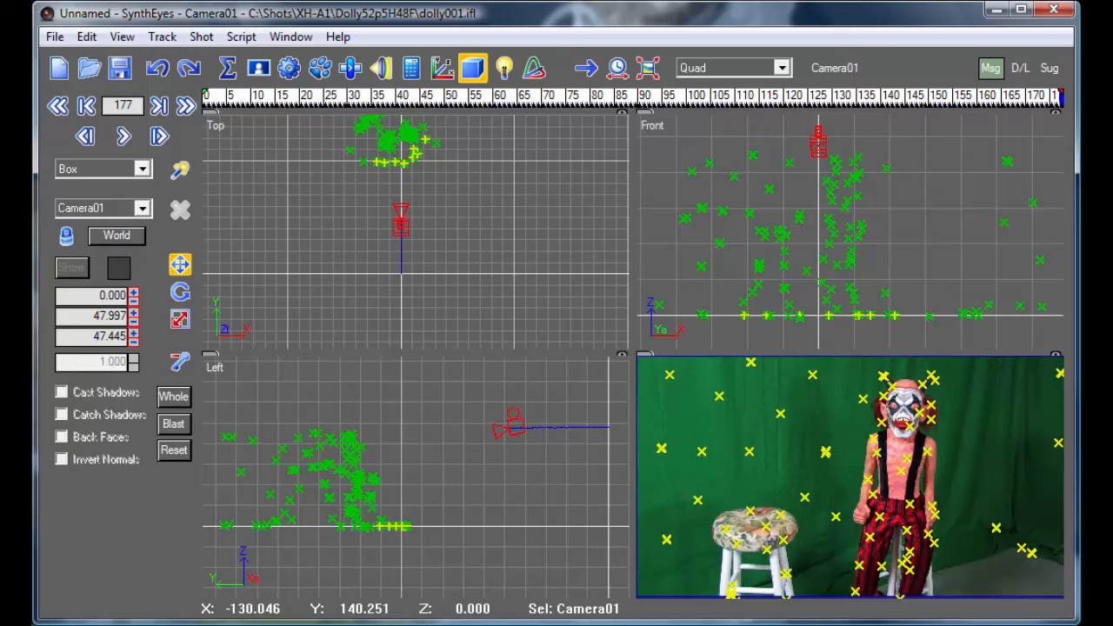